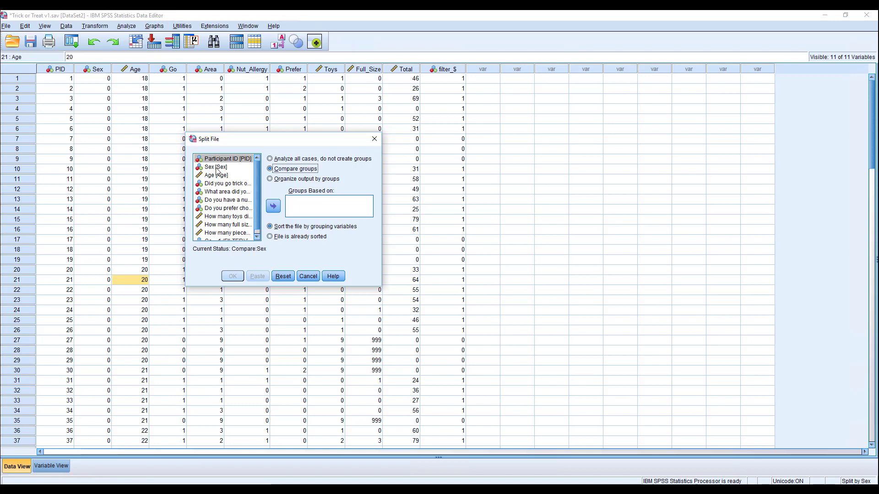
- Split the file to compare groups based on Sex, sorting the file by the grouping variable
click(217, 168)
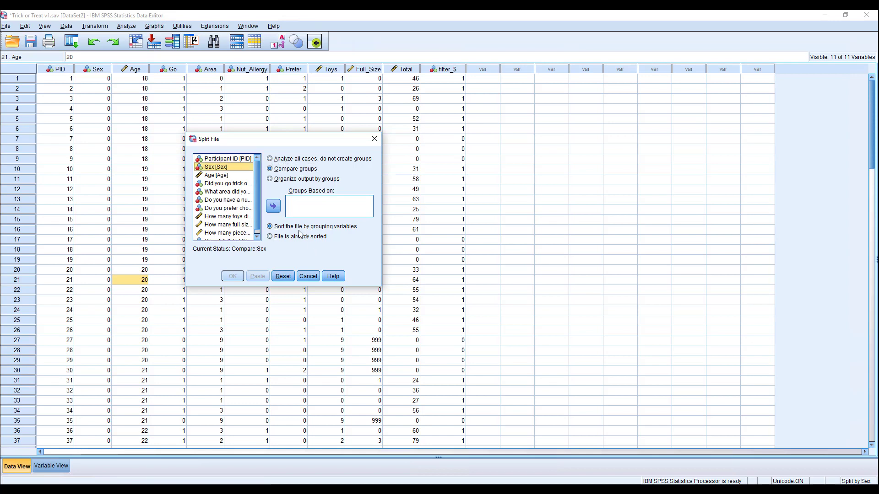
click(273, 207)
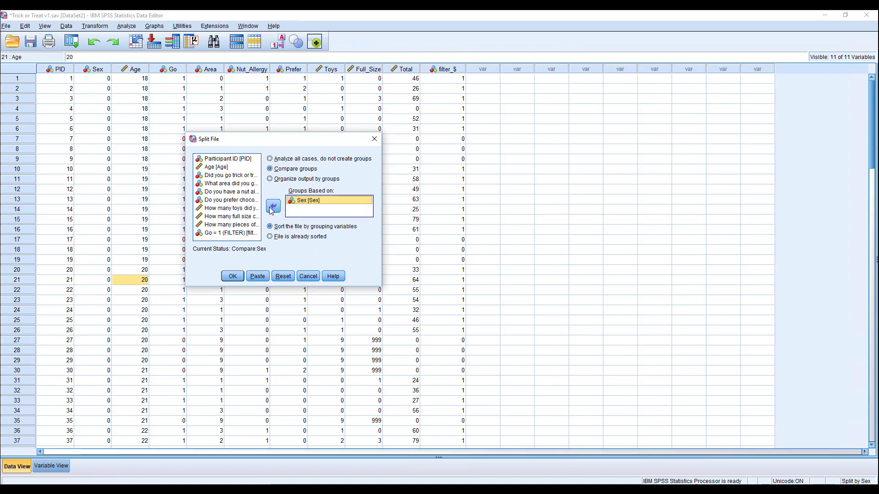
click(235, 277)
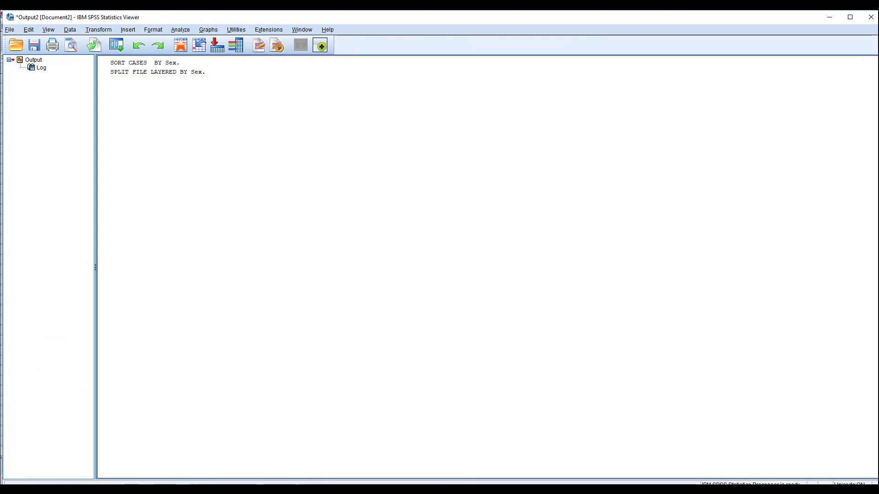
- Start a Frequencies analysis from the Trick or Treat data set and add Age as a variable to analyze
click(380, 490)
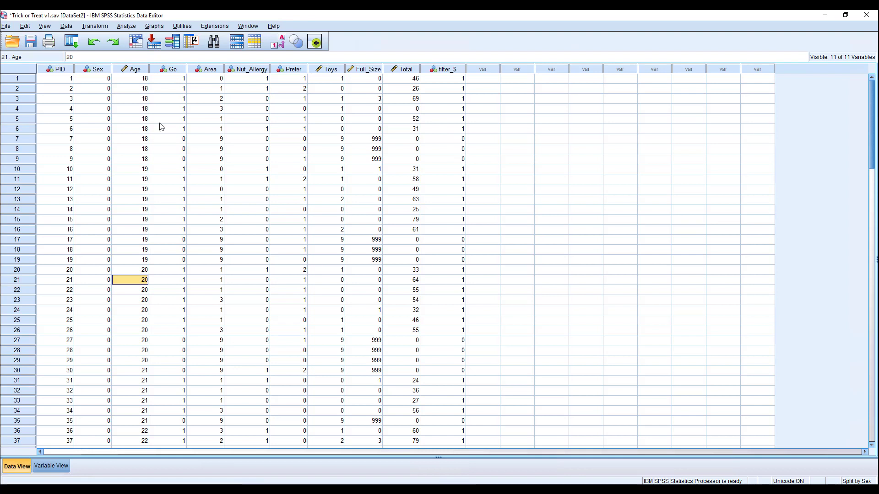
click(124, 26)
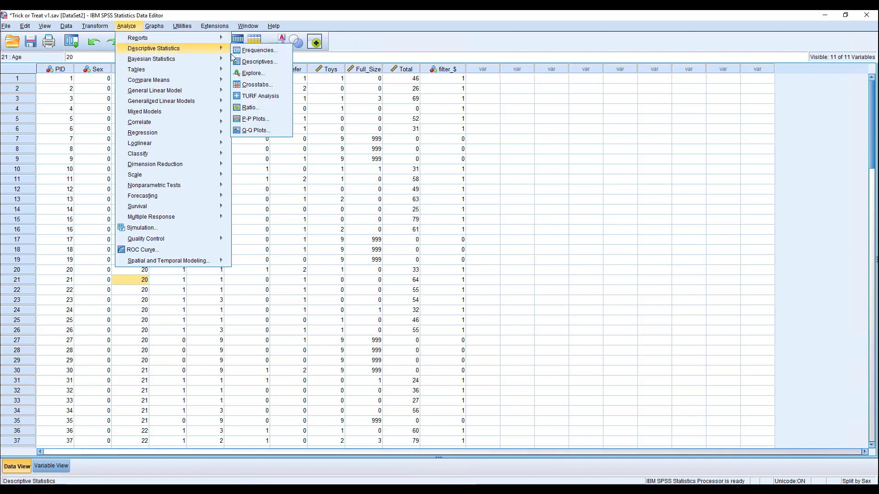
mouse_move(155, 49)
click(249, 50)
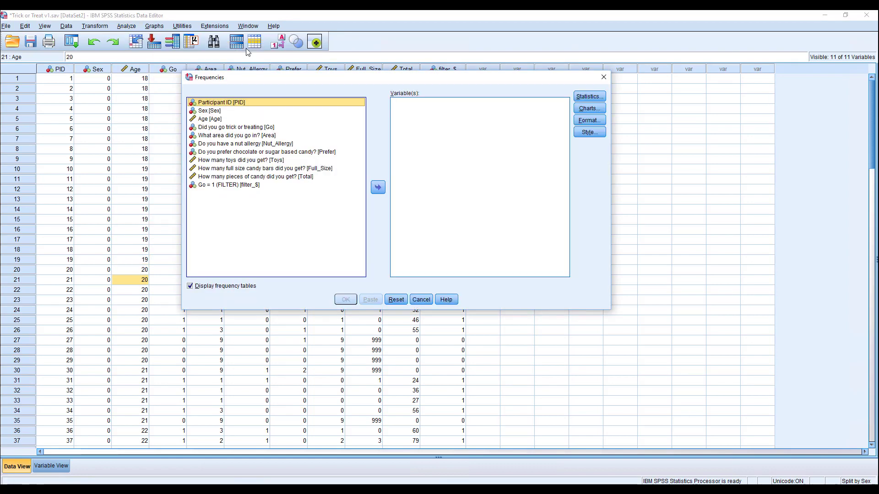
drag(315, 77, 303, 115)
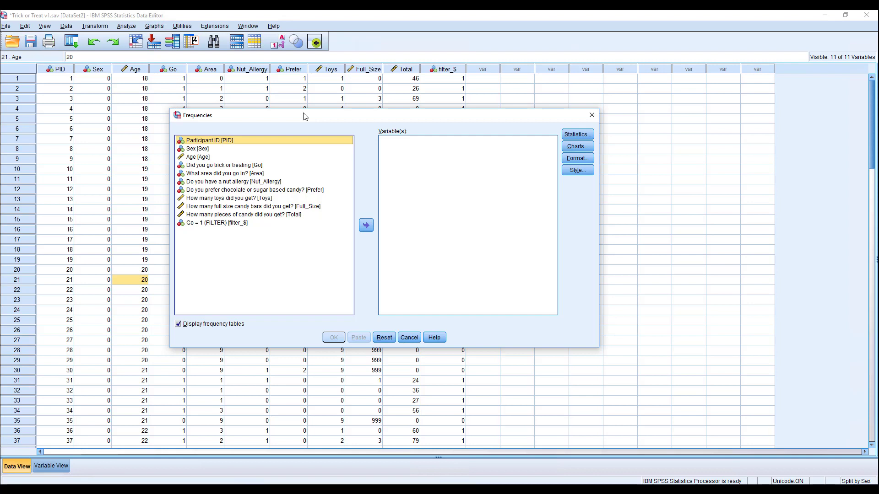
click(203, 157)
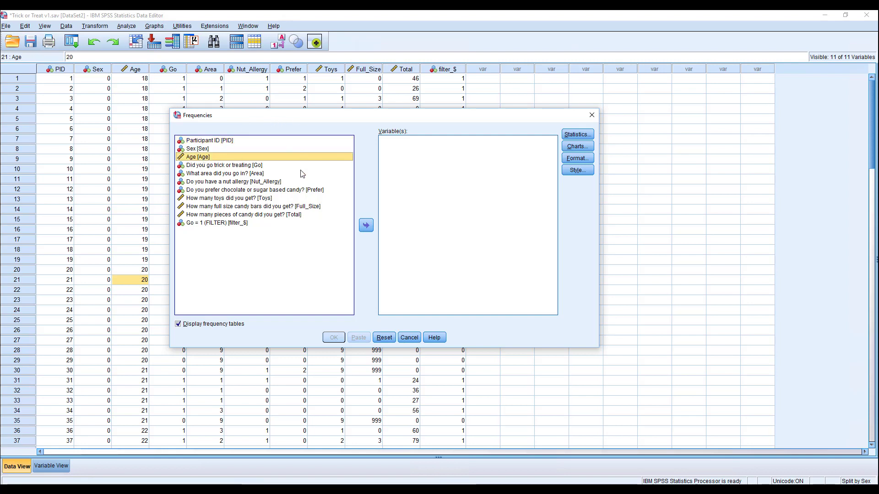
click(366, 225)
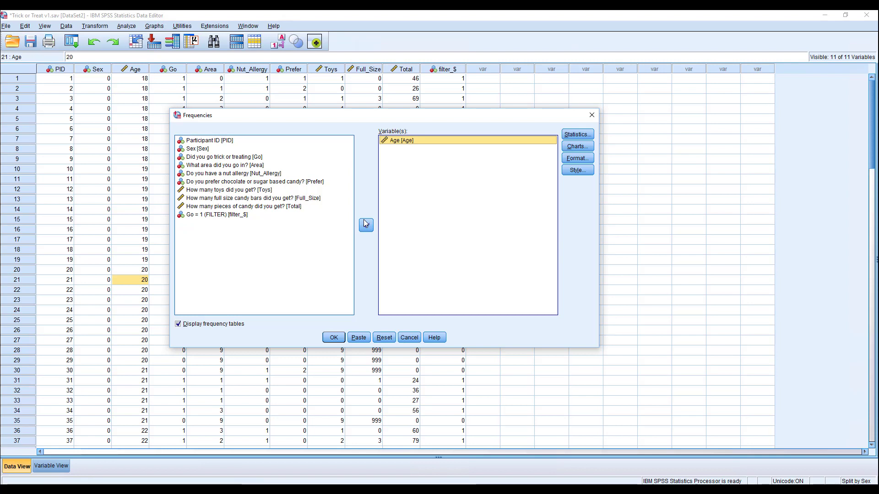
- Show variable names instead of labels in the Frequencies list and add Area and Nut_Allergy to the analysis
right_click(251, 174)
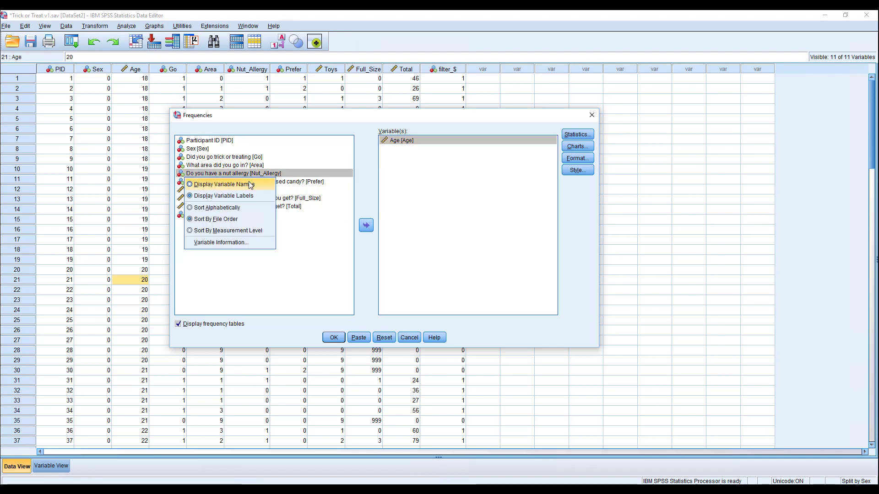
click(250, 184)
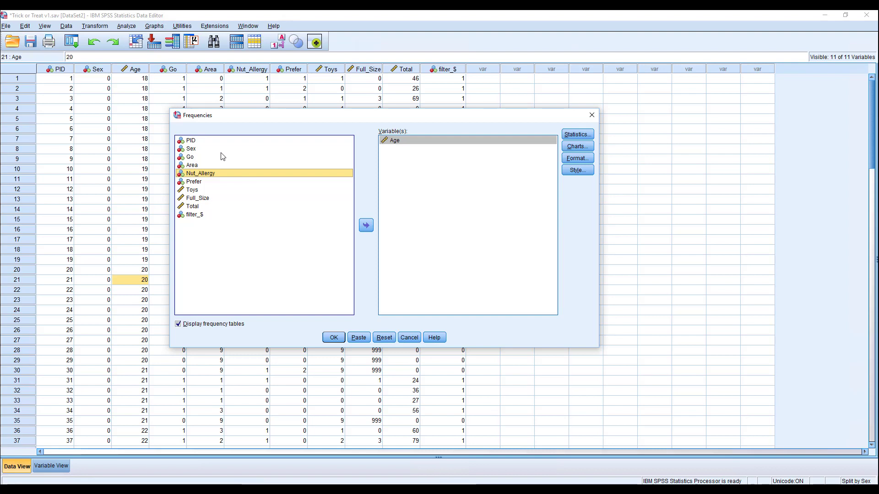
click(210, 165)
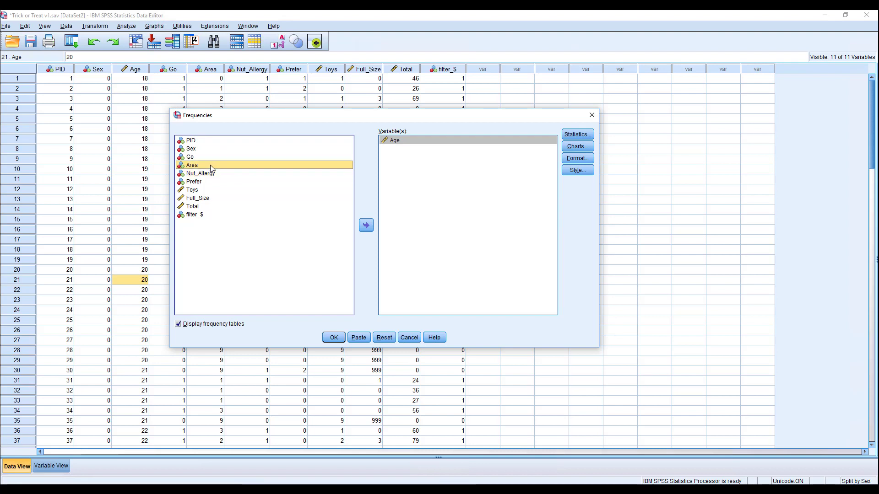
click(366, 225)
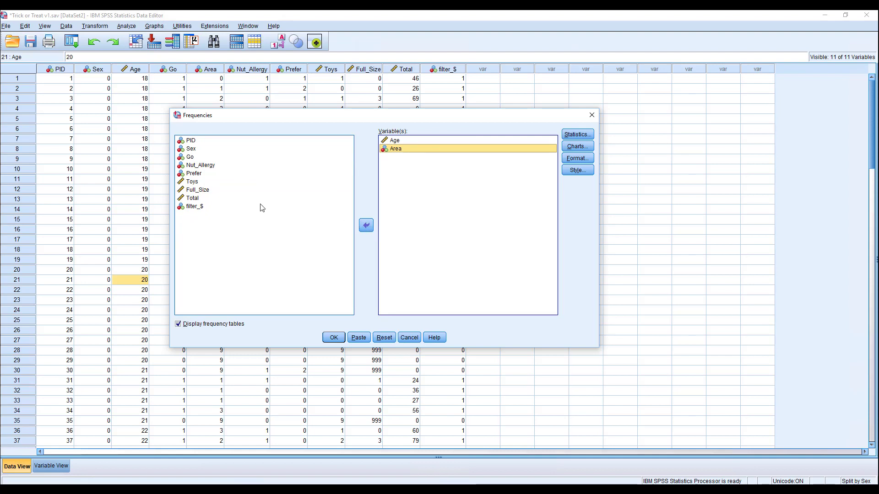
click(210, 166)
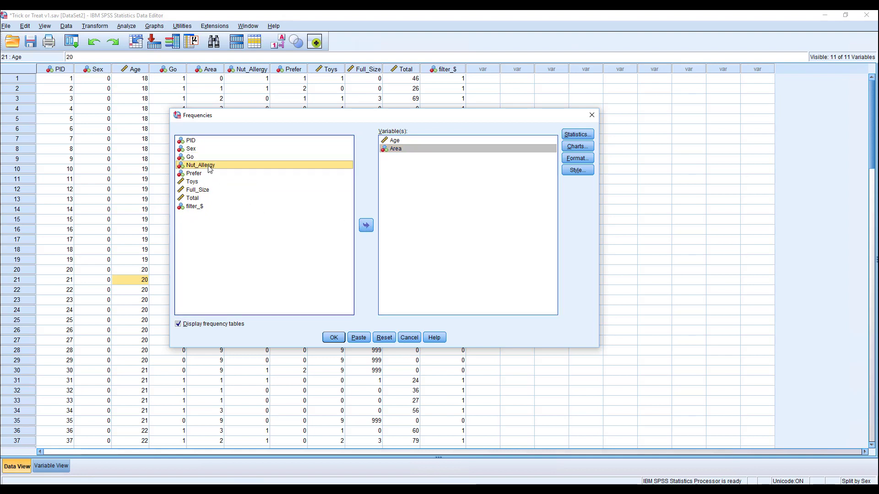
click(366, 225)
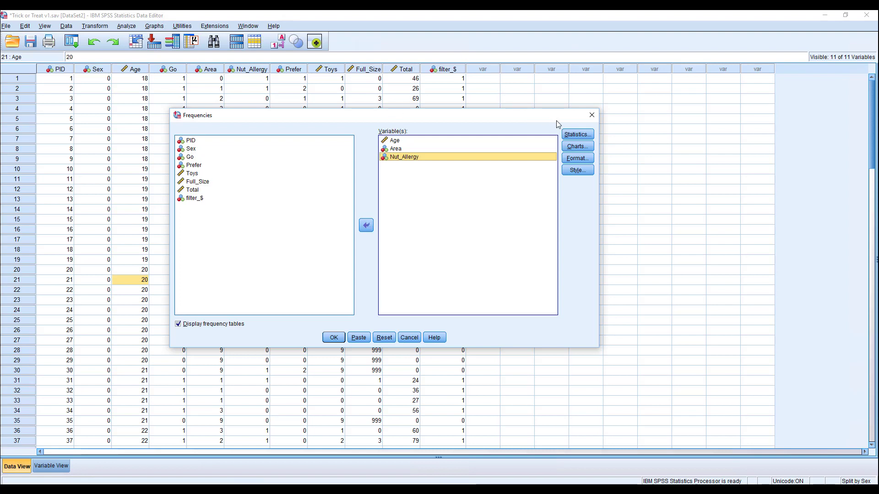
- Request the mean, median and mode, and run the Frequencies analysis
click(577, 134)
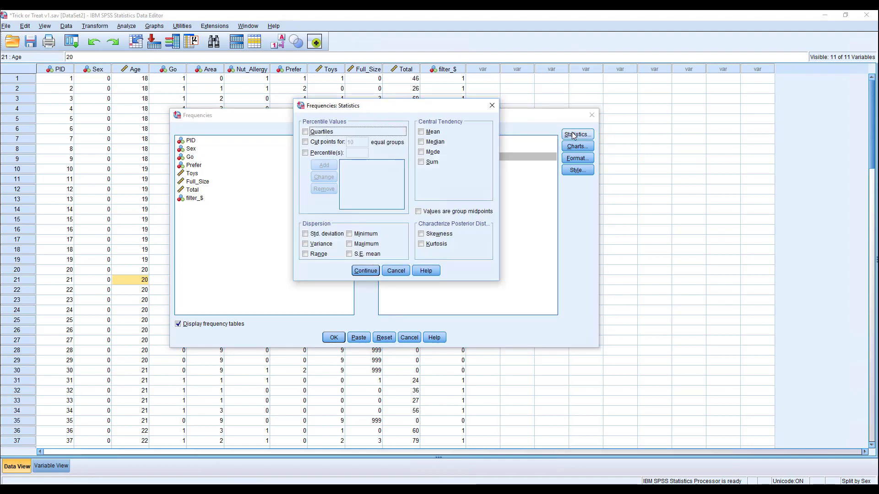
click(421, 132)
click(421, 142)
click(431, 152)
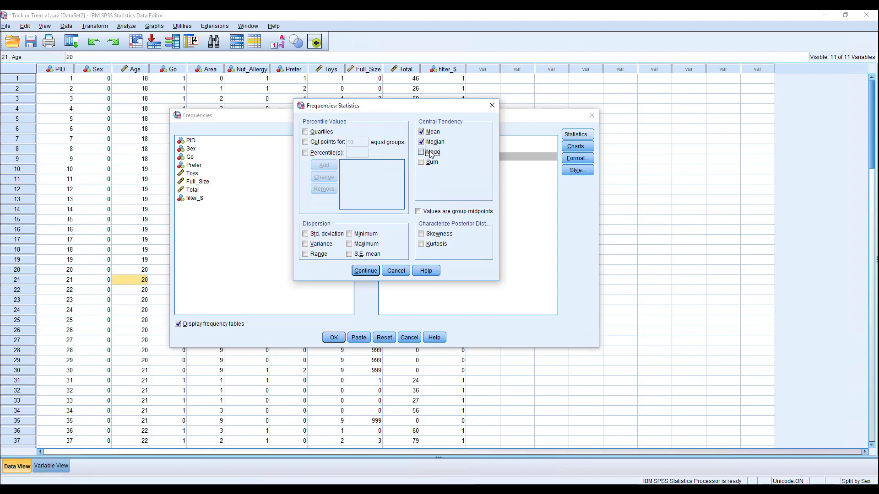
click(367, 269)
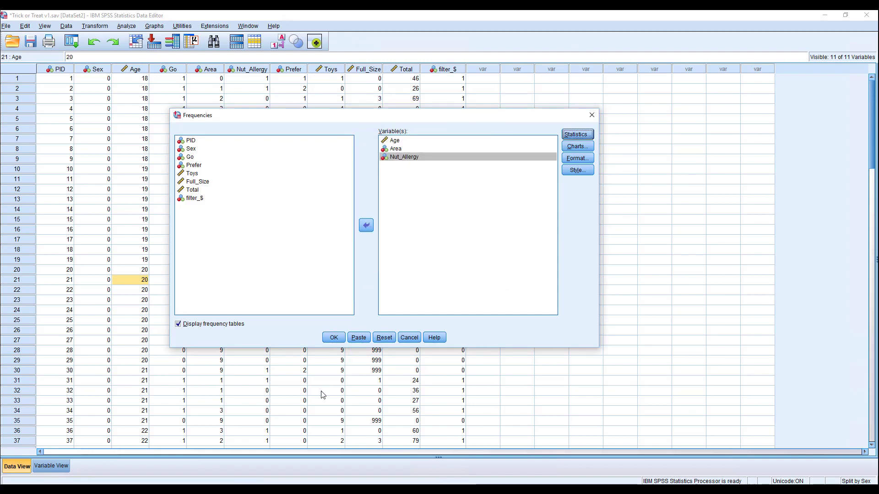
click(330, 338)
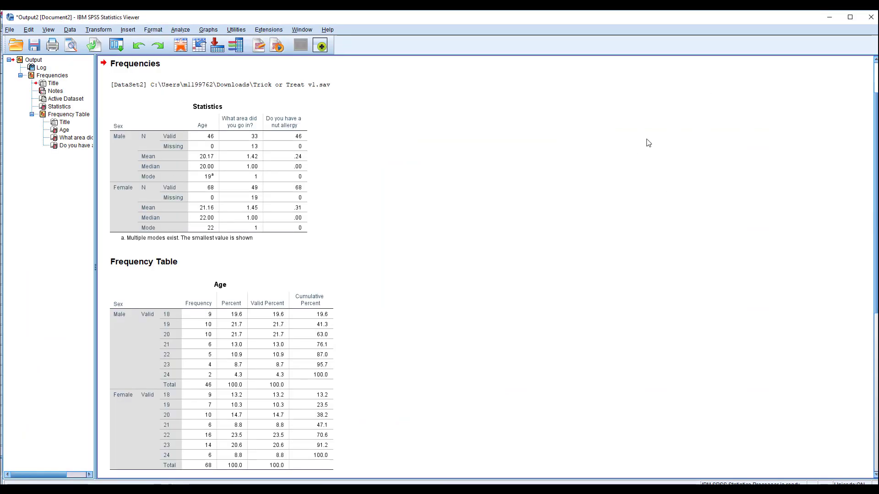
- Arrange the output beside the Word document and fill the Sample Demographics n row with 46 for males and 68 for females
key(super+Left)
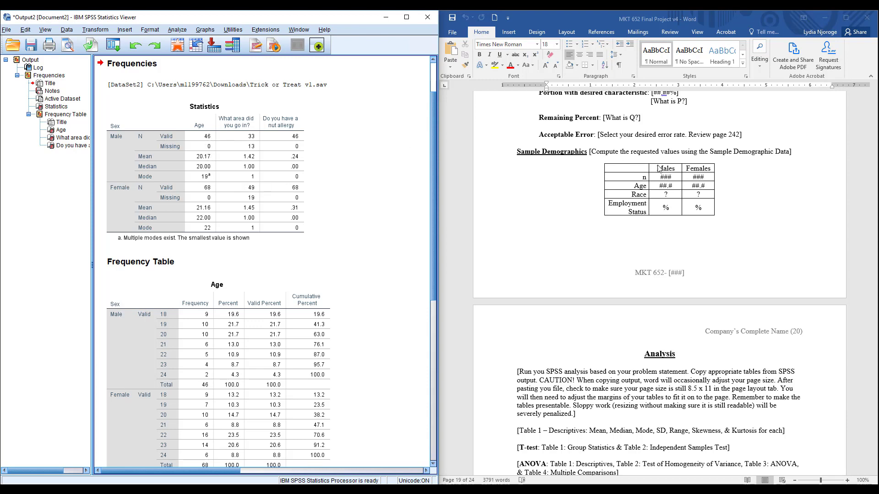
click(665, 180)
double_click(665, 179)
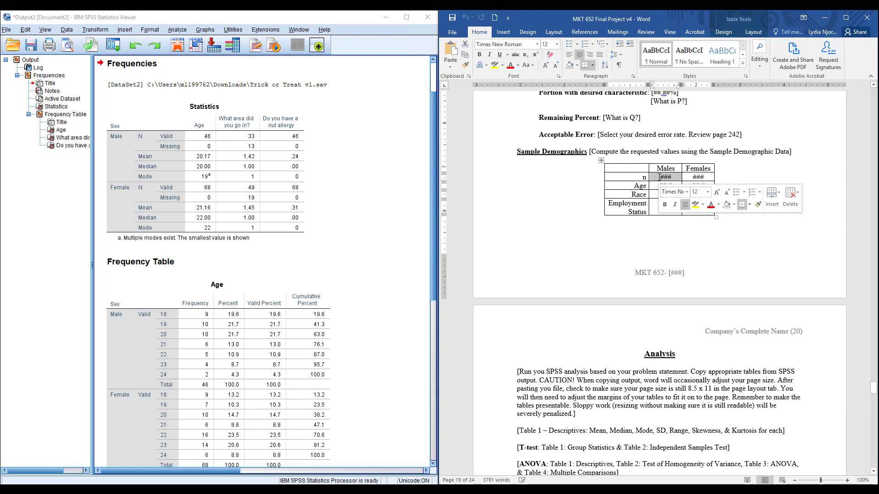
text(46)
click(185, 201)
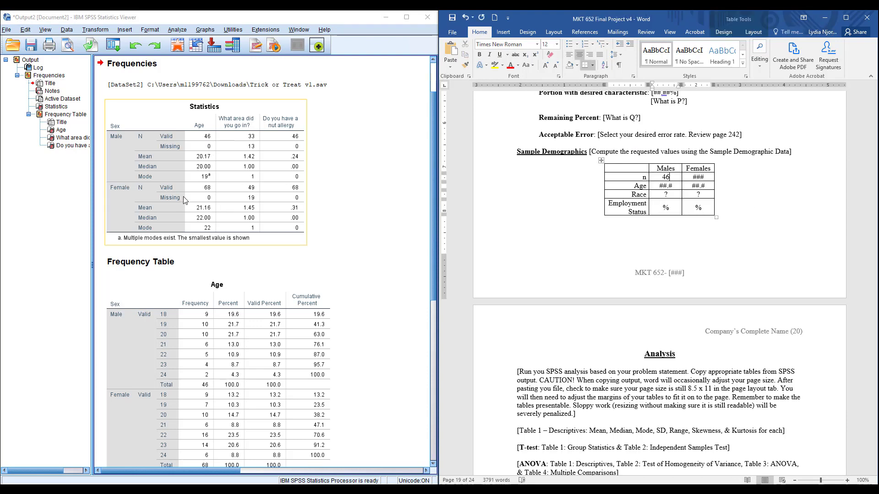
click(513, 191)
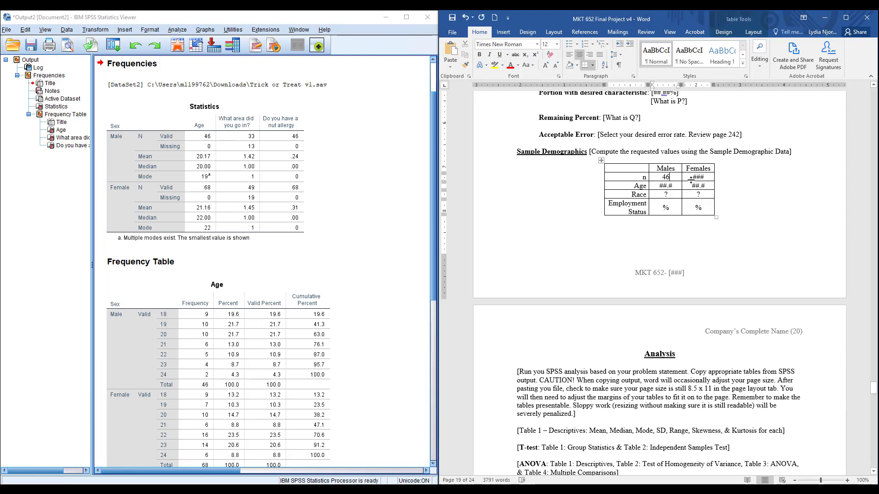
drag(692, 178, 702, 179)
text(68)
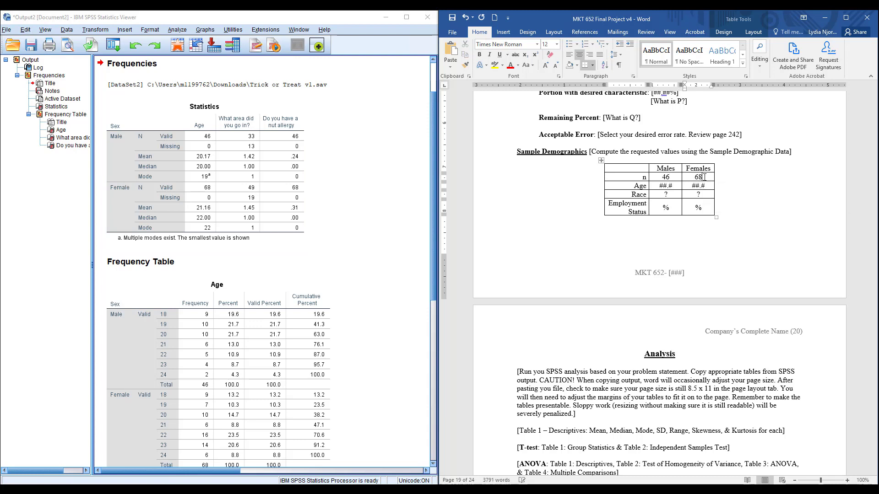
- Fill the Age row of the Sample Demographics table with 20.17 for males and 21.16 for females
click(208, 146)
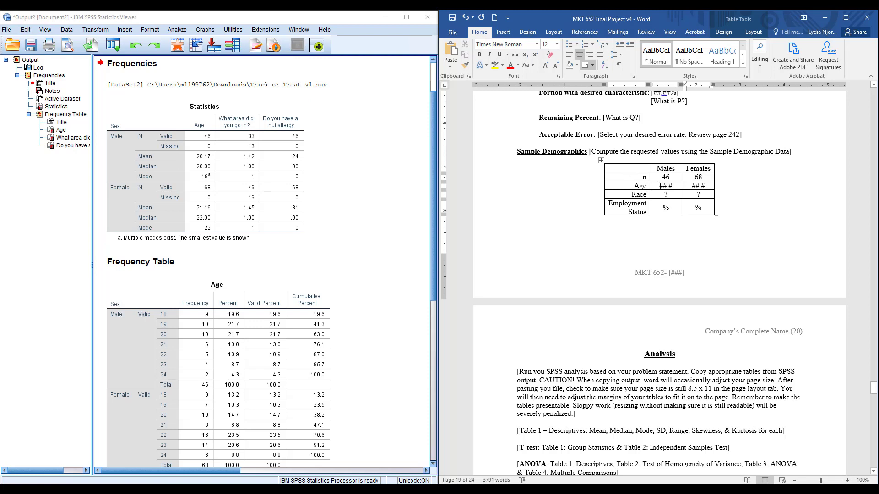
drag(677, 187, 659, 189)
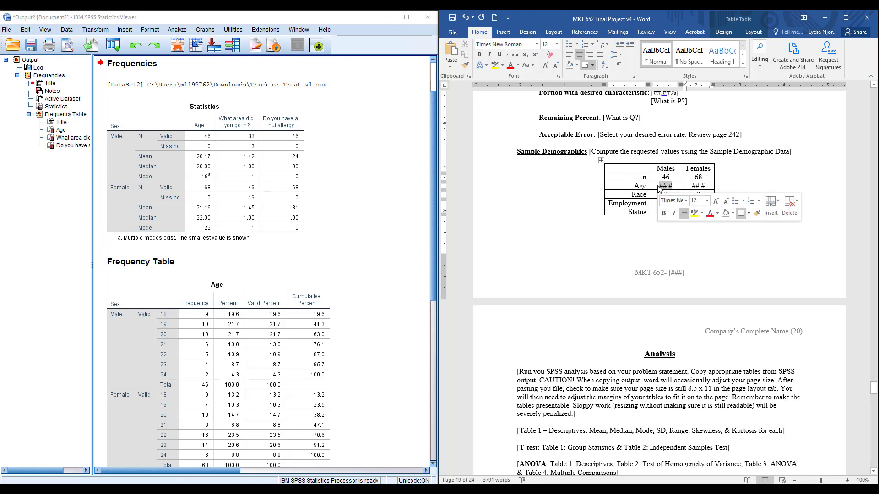
text(20.17)
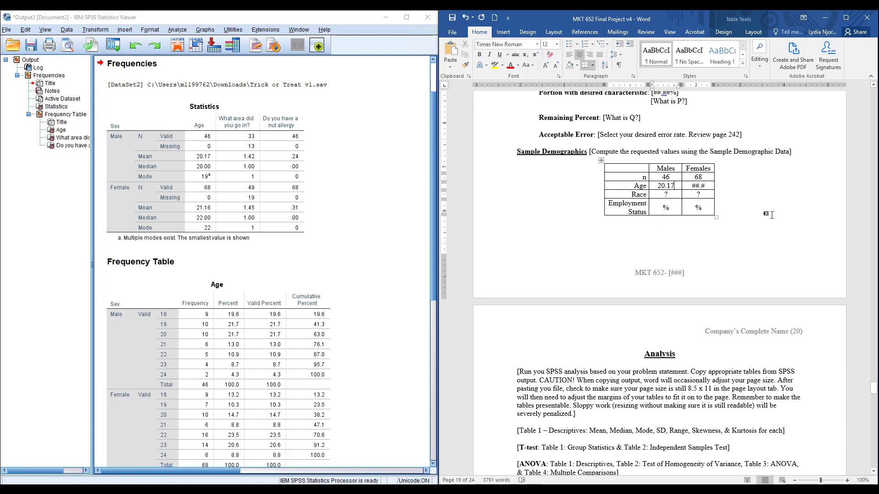
drag(706, 187, 693, 189)
text(21.16)
- Examine the mode rows for males and females in the Statistics output table
click(197, 158)
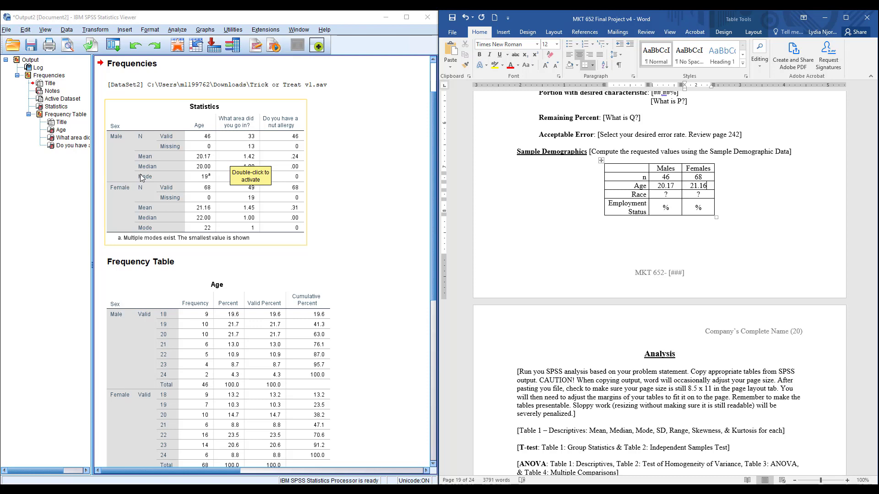
click(359, 213)
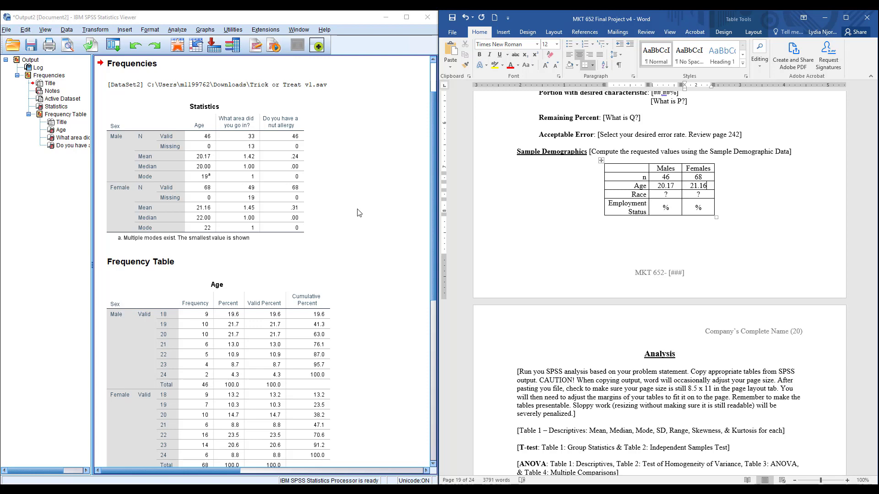
click(255, 181)
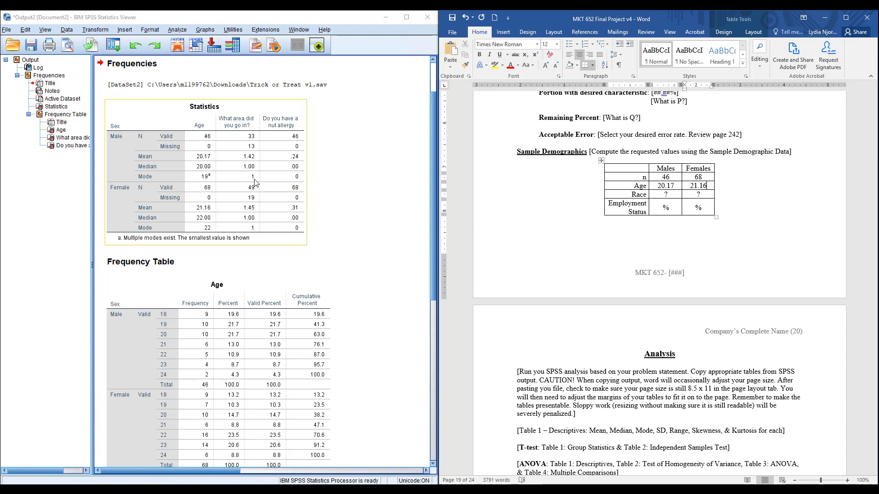
click(360, 378)
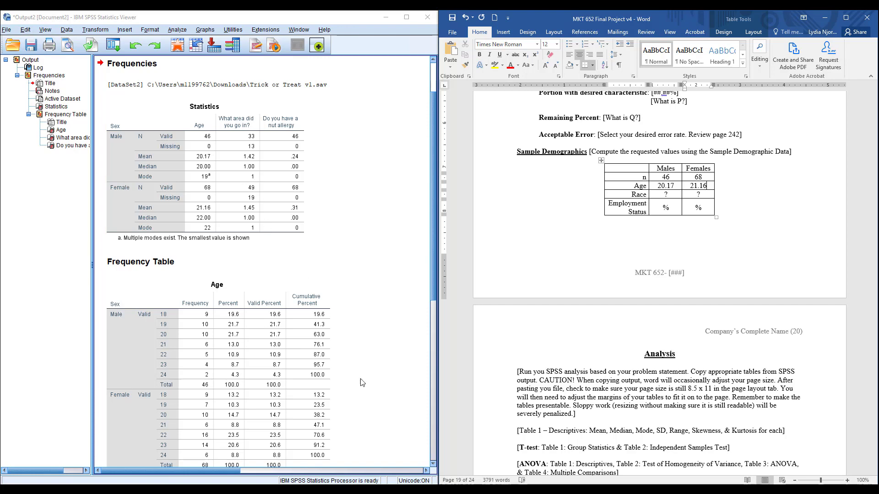
- Return to the Data Editor and open the value labels of the Area variable to look up its category codes
click(412, 489)
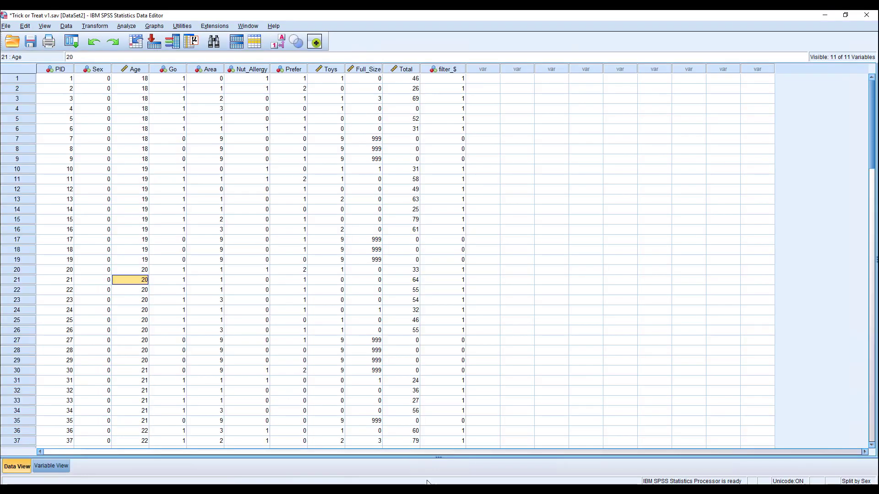
click(51, 471)
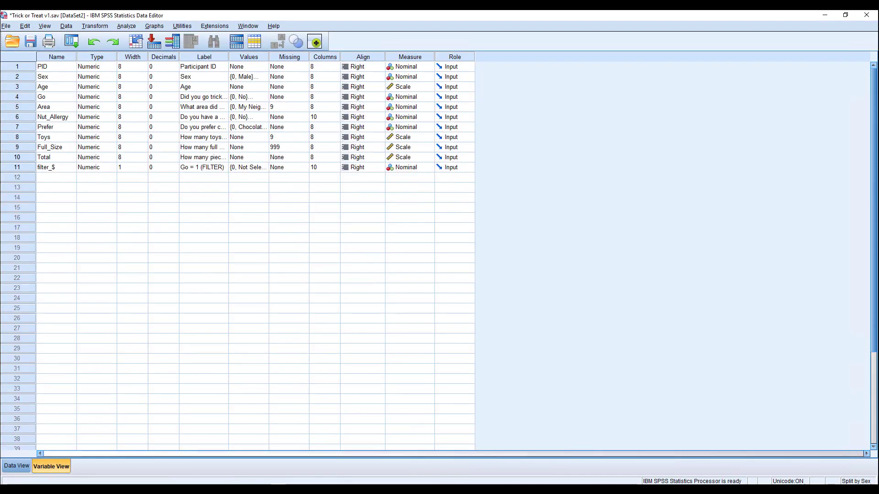
click(257, 107)
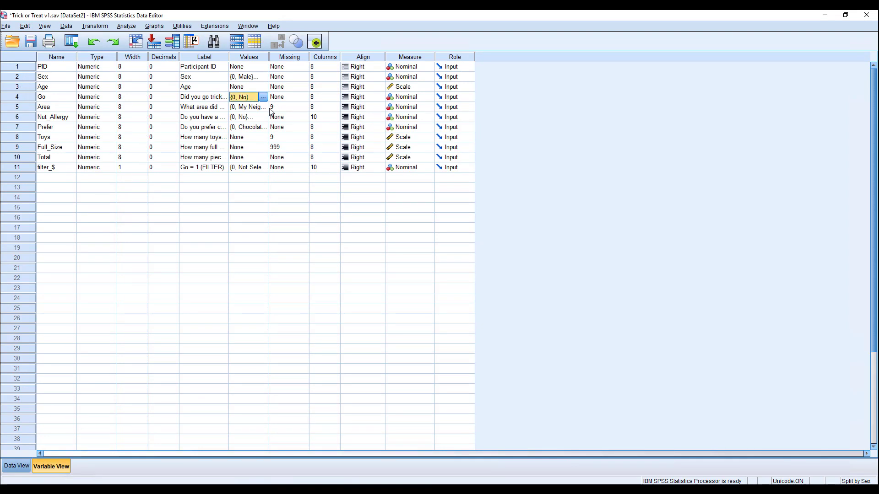
click(265, 107)
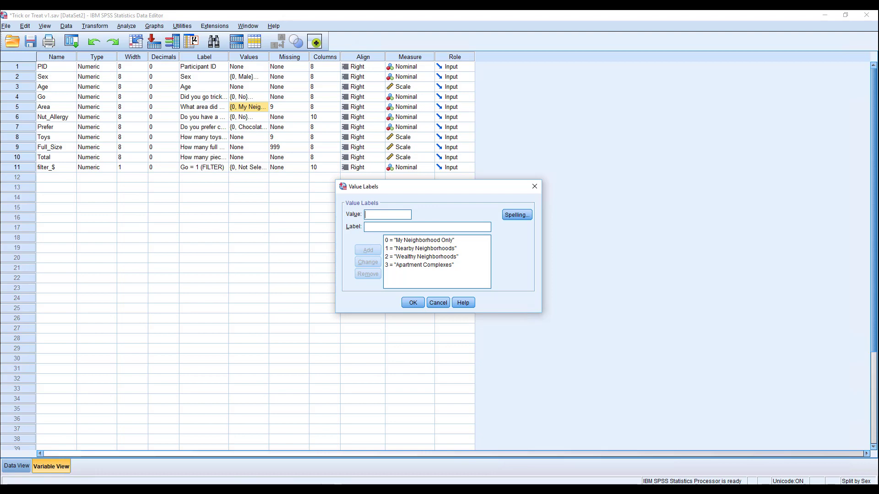
- Switch to the Word document and replace the males' Race placeholder in the Sample Demographics table with Nearby
click(489, 490)
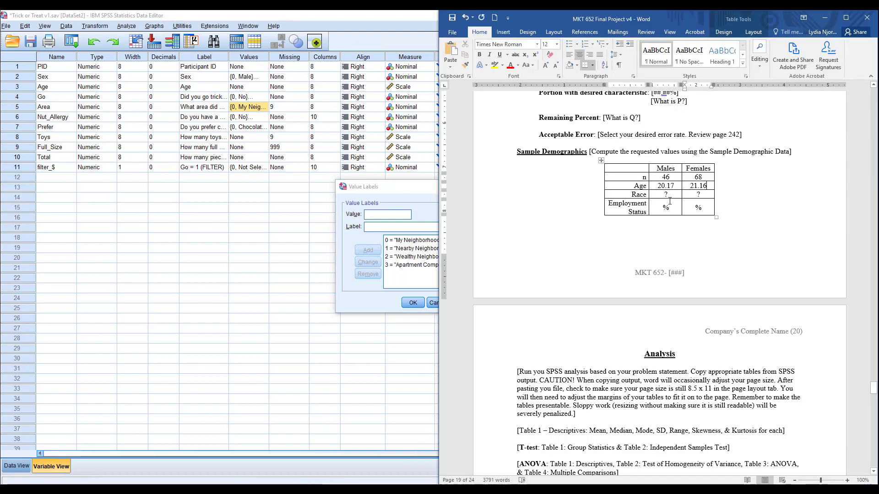
double_click(665, 195)
text(Ne)
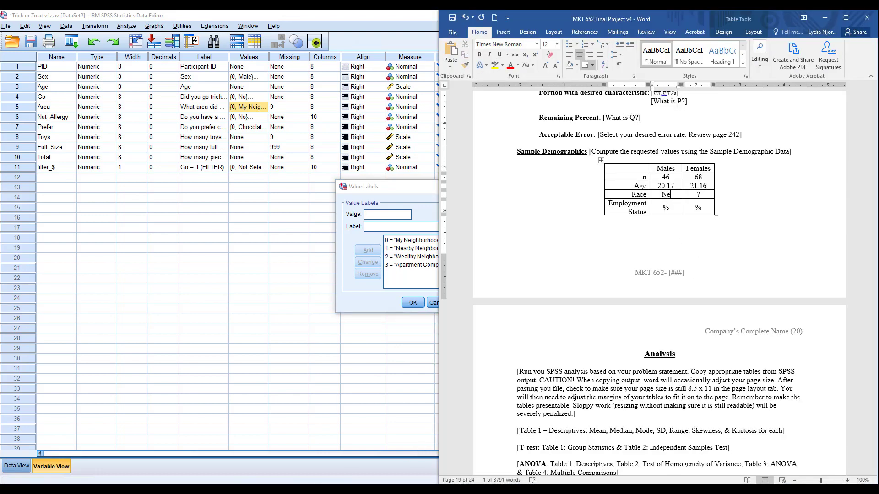
text(arby)
- Return to the SPSS Data Editor, dismiss the Area value labels without changes, and bring back the Frequencies output
mouse_move(443, 488)
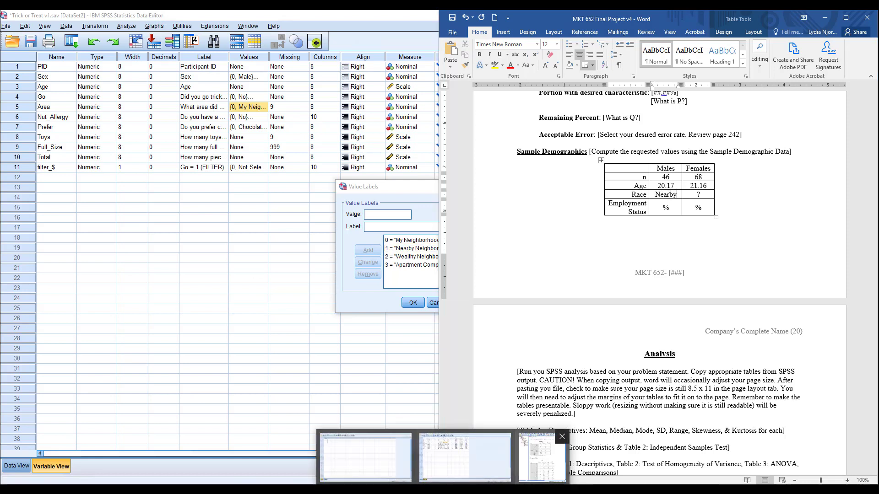
click(464, 457)
click(443, 301)
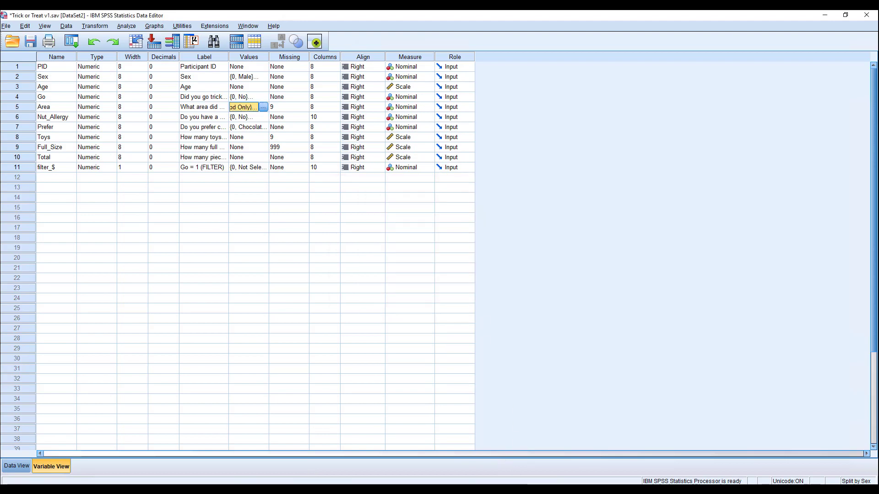
click(503, 459)
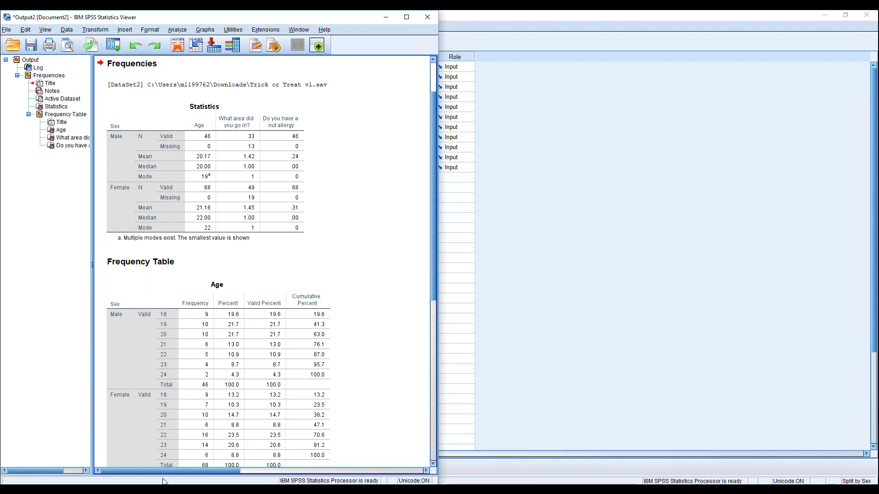
- Switch to the Word document and fill the females' Race cell of the Sample Demographics table with Nearby
click(480, 490)
click(697, 194)
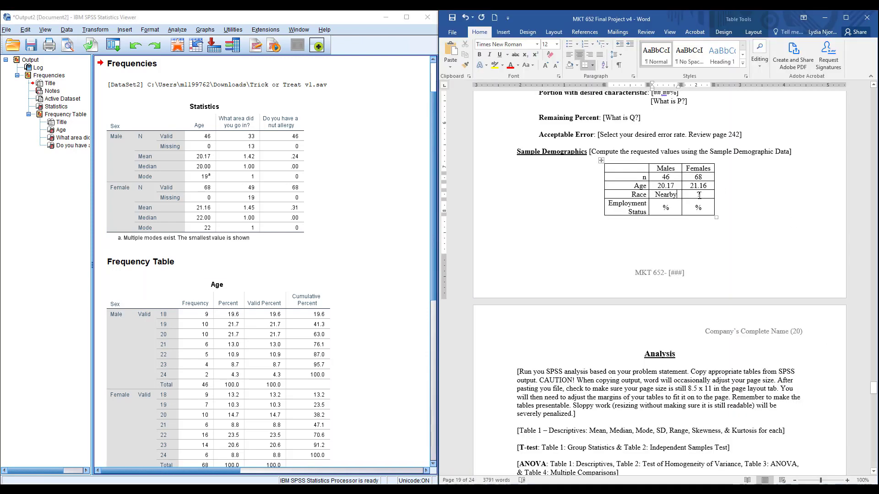
text(Ne)
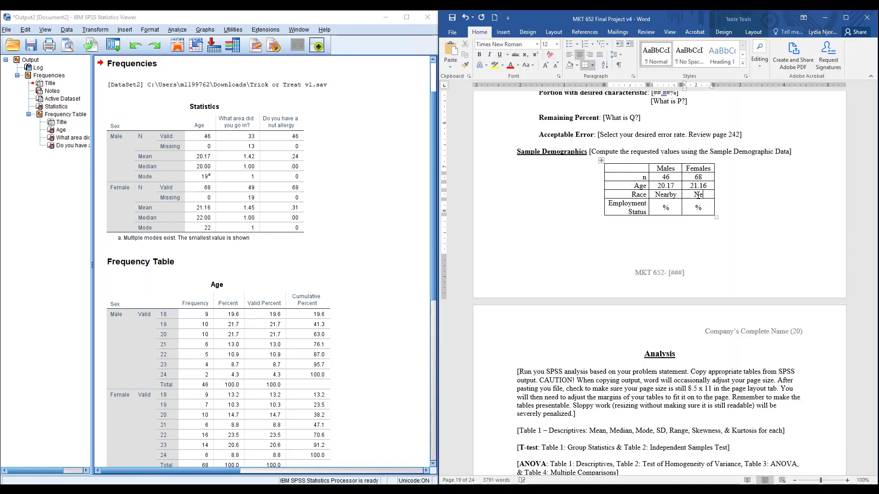
text(arby)
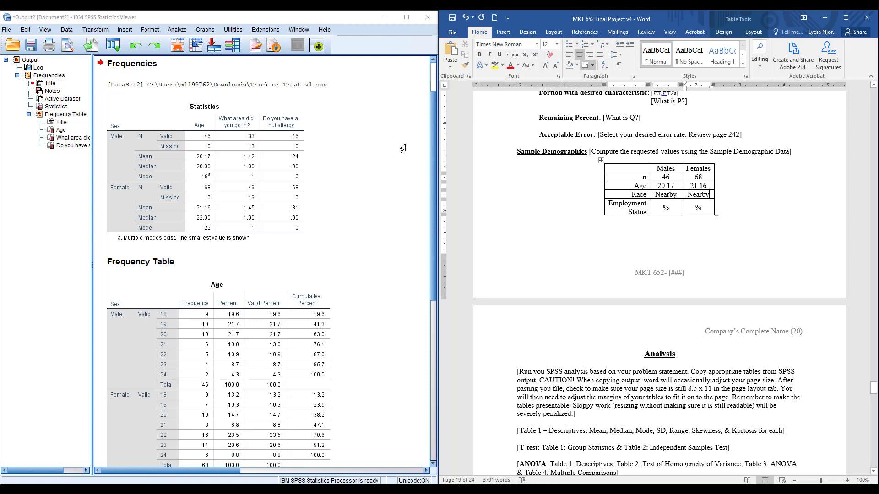
- Fill the Employment Status row with the nut allergy means from the Statistics table as percentages, 24% for males and 31% for females
click(267, 127)
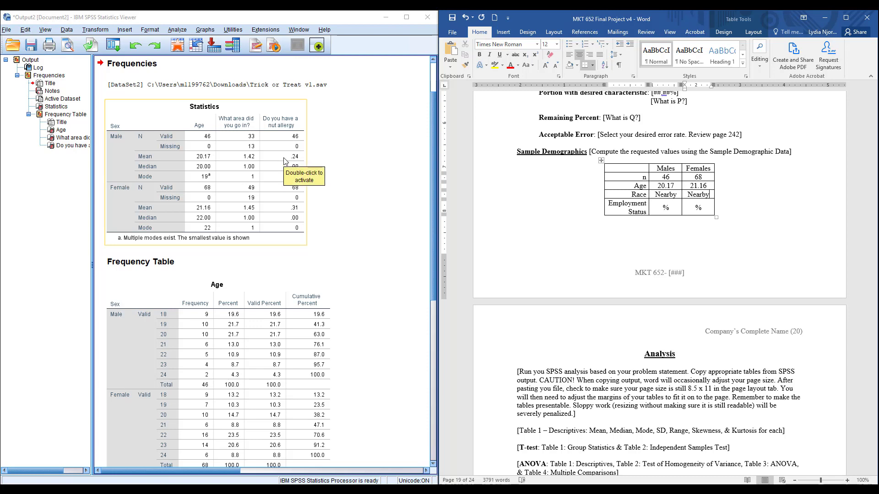
click(662, 208)
text(74)
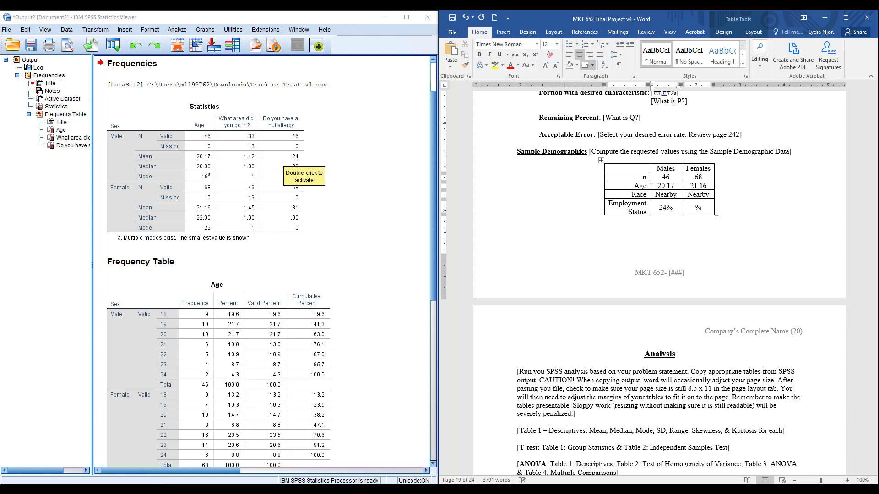
click(418, 261)
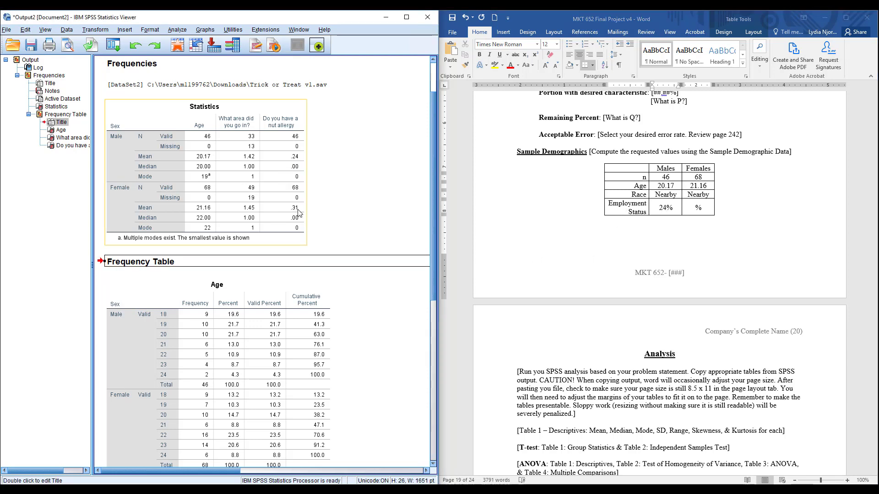
click(696, 206)
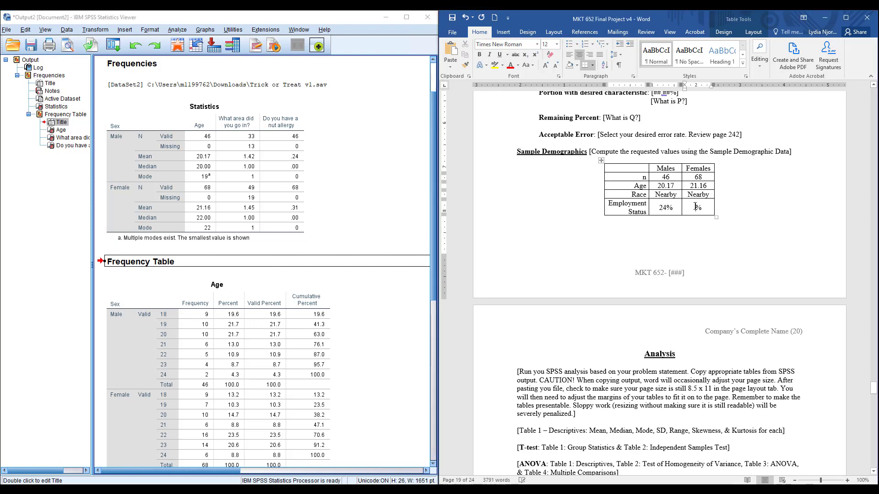
text(31)
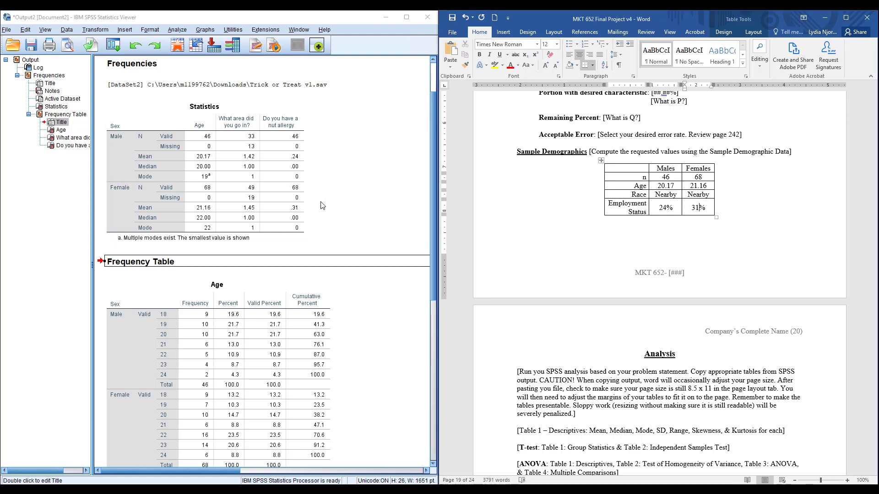
click(302, 156)
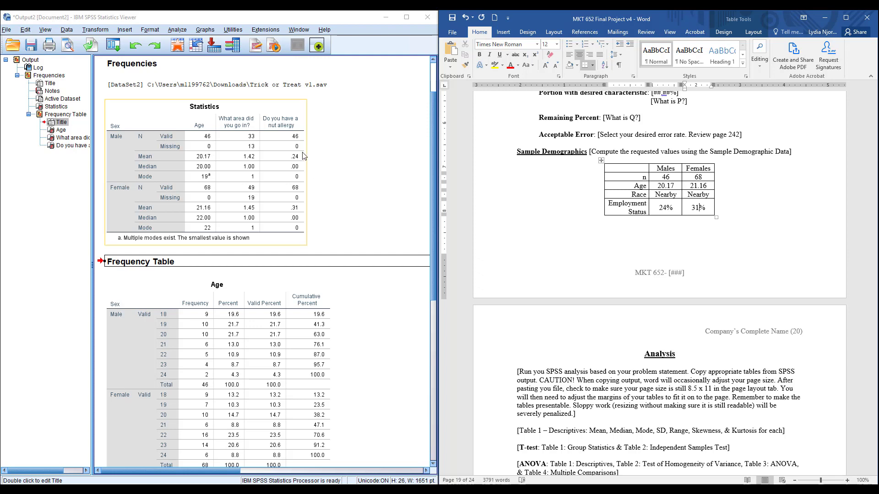